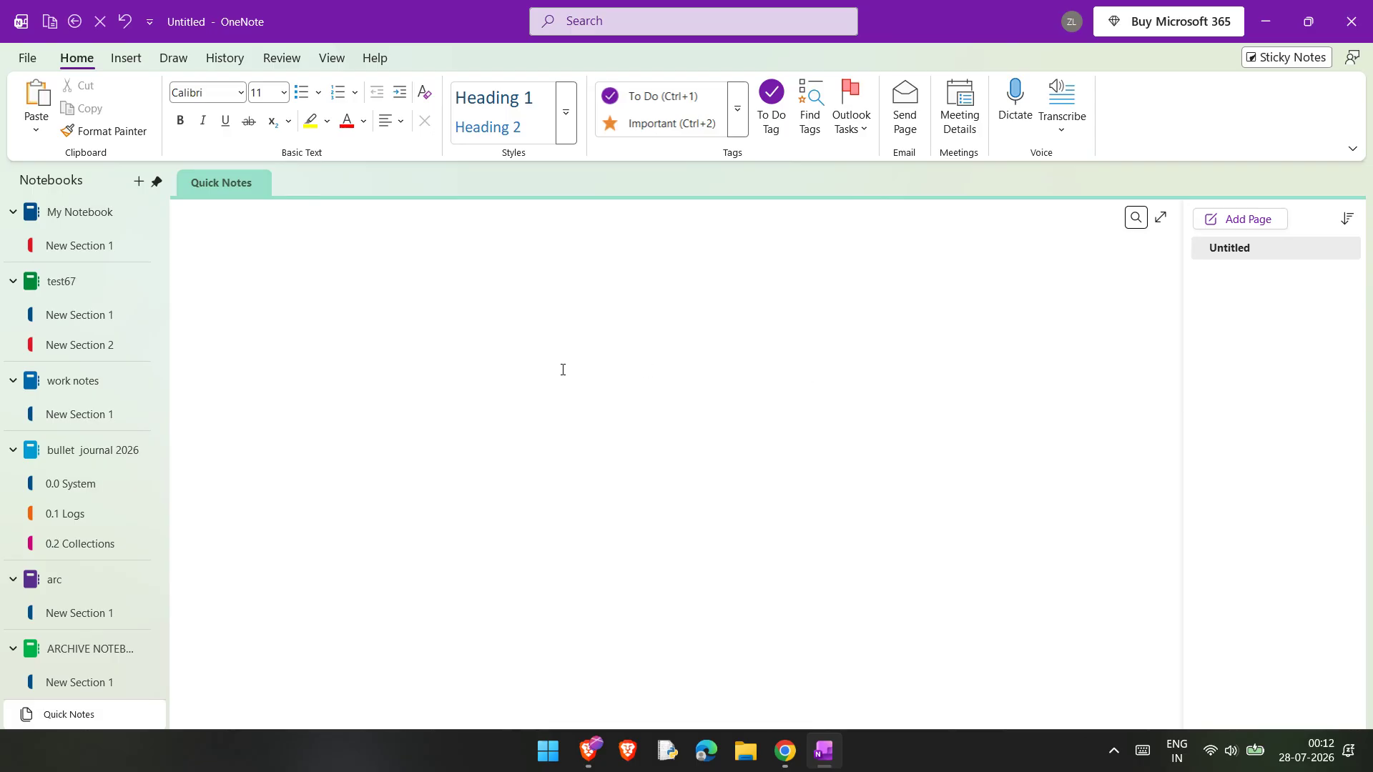
Open the samplenotes notebook and add a new section after New 2, outside the section group.
scroll(79, 414, down, 20)
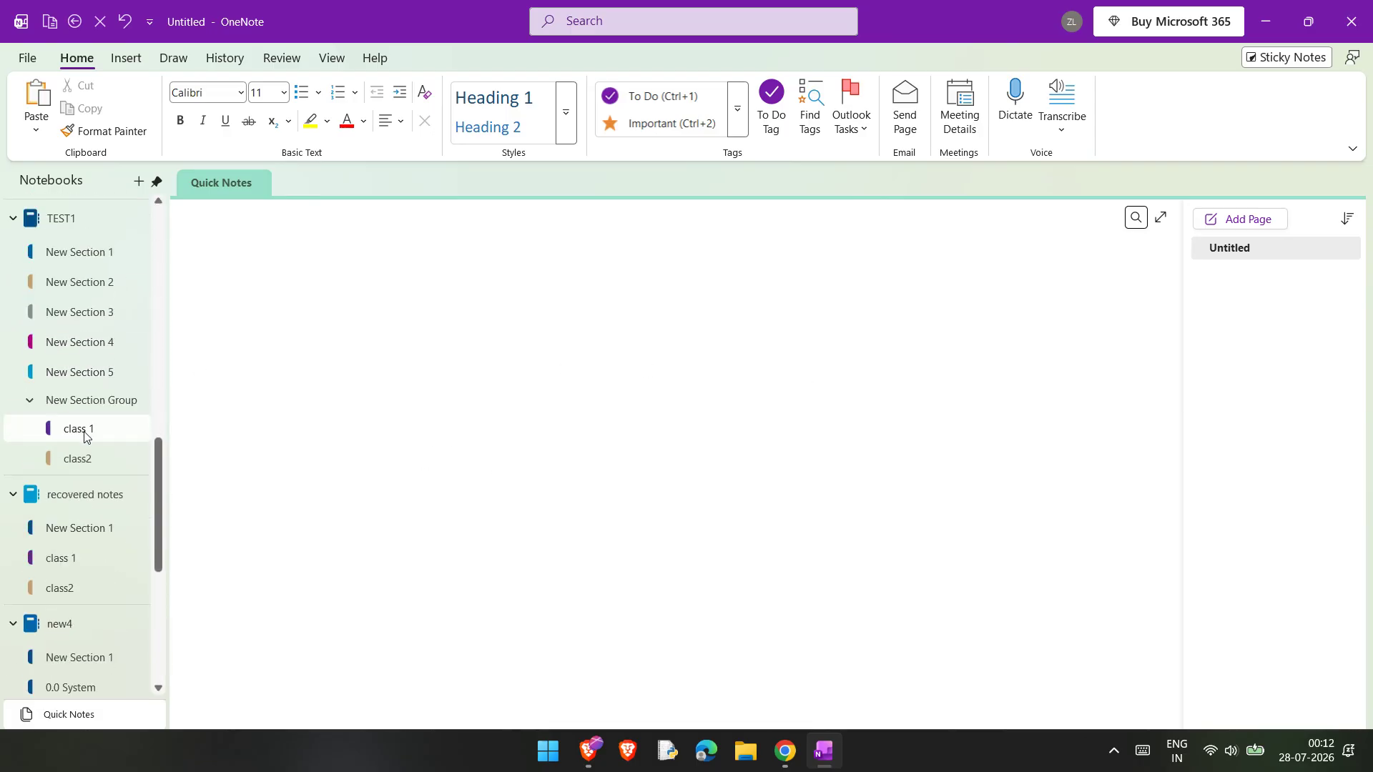
scroll(89, 433, down, 1)
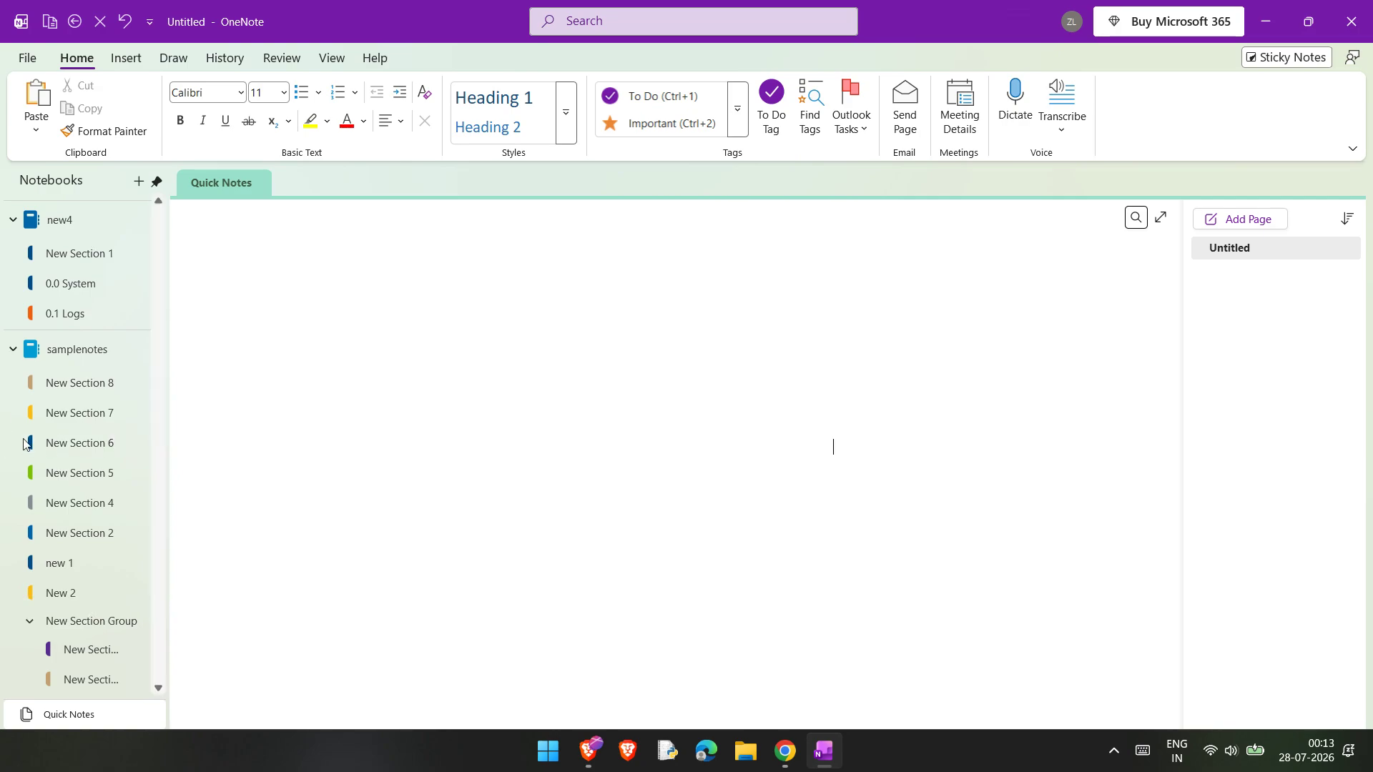
right_click(105, 363)
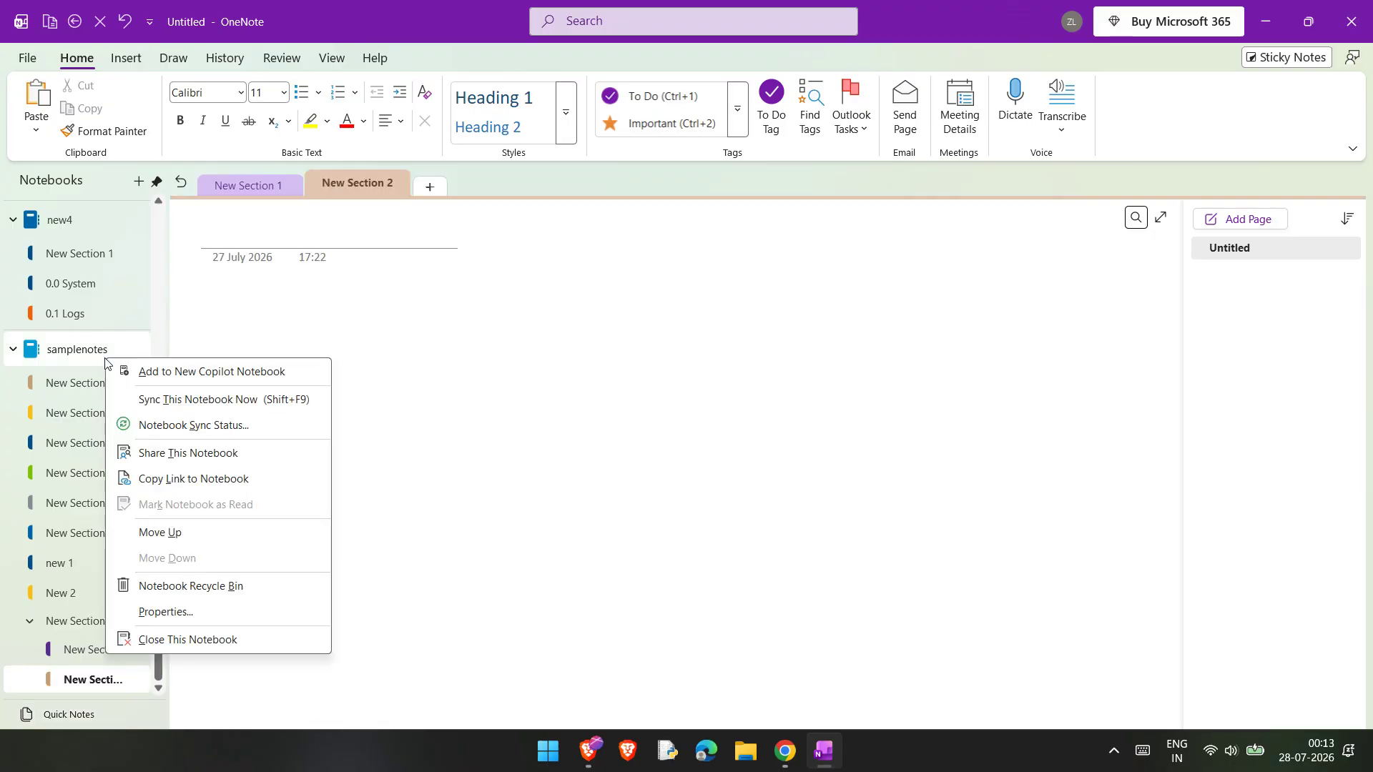
click(285, 333)
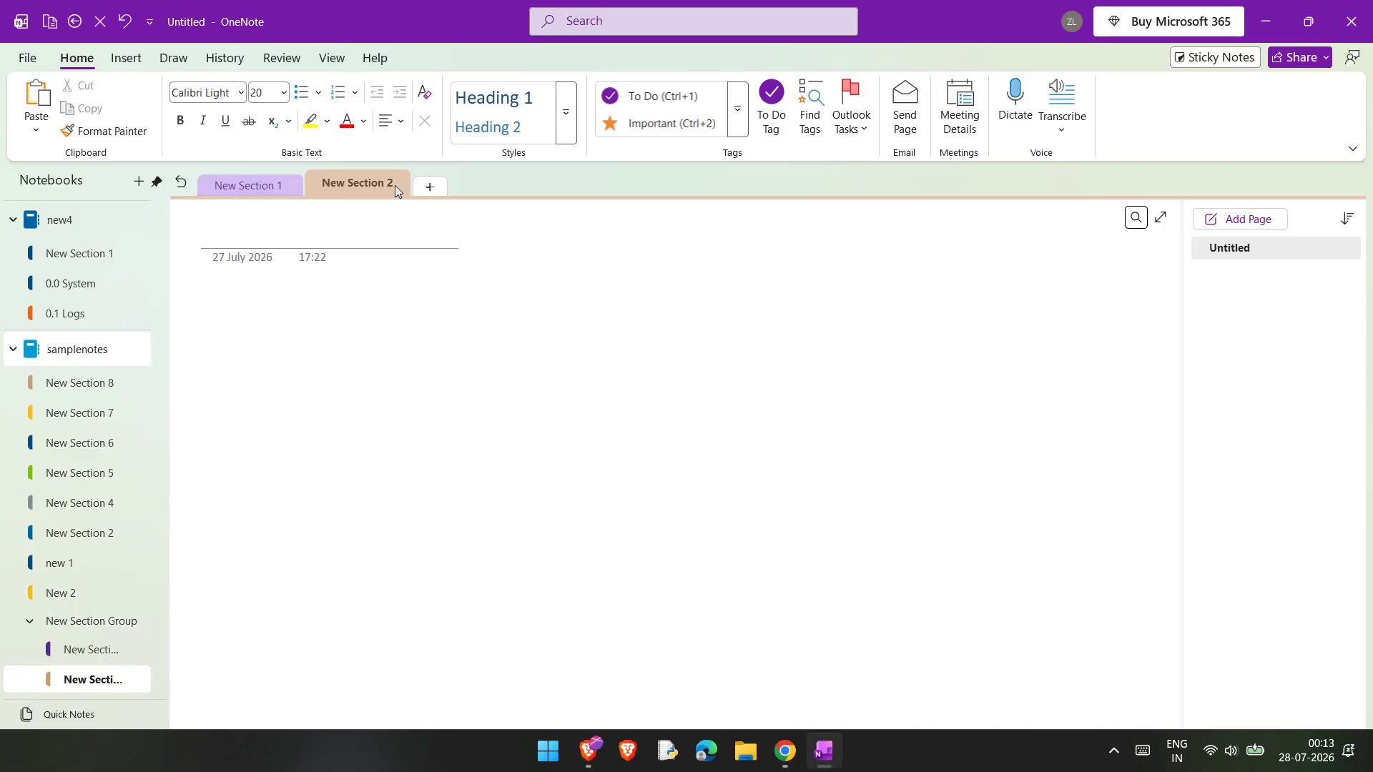
click(65, 593)
click(979, 189)
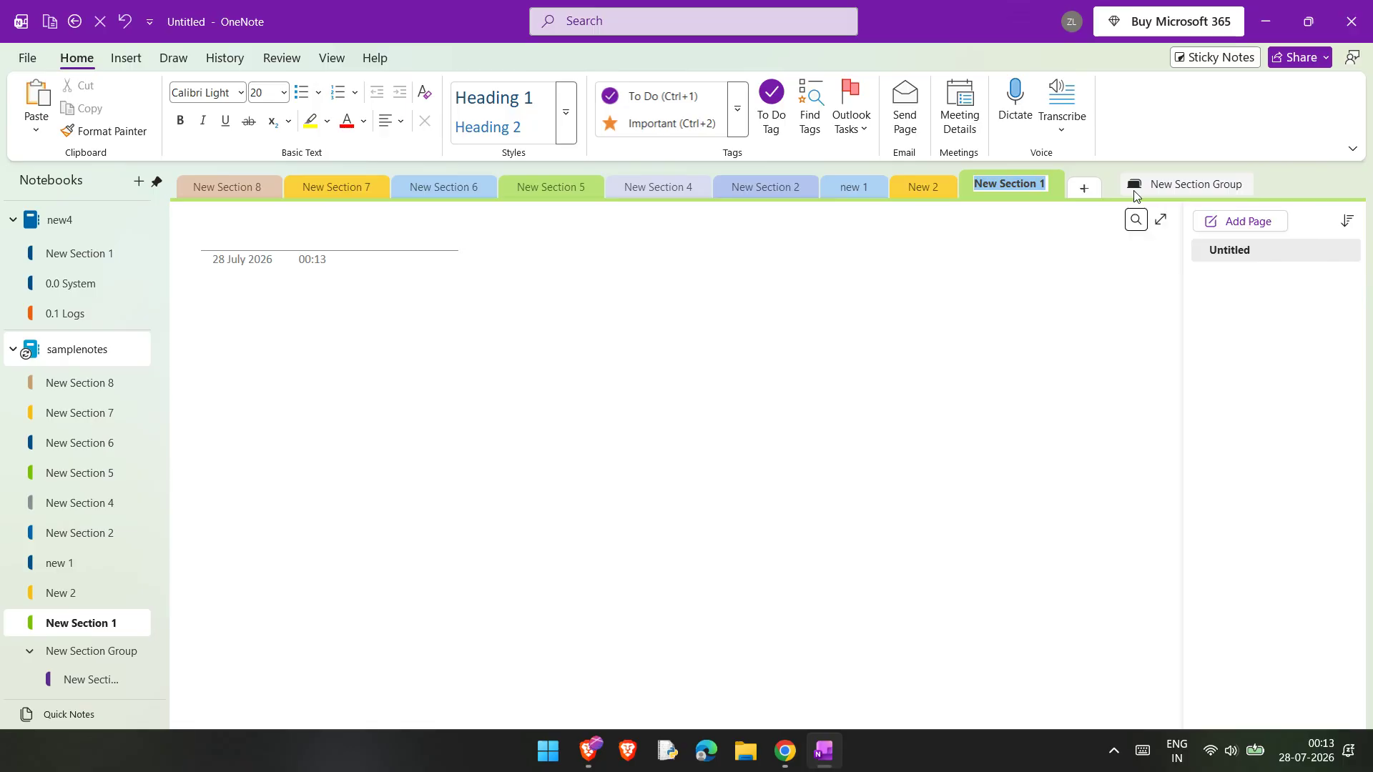
Open the samplenotes section group and view both of its sections.
click(1135, 187)
click(267, 179)
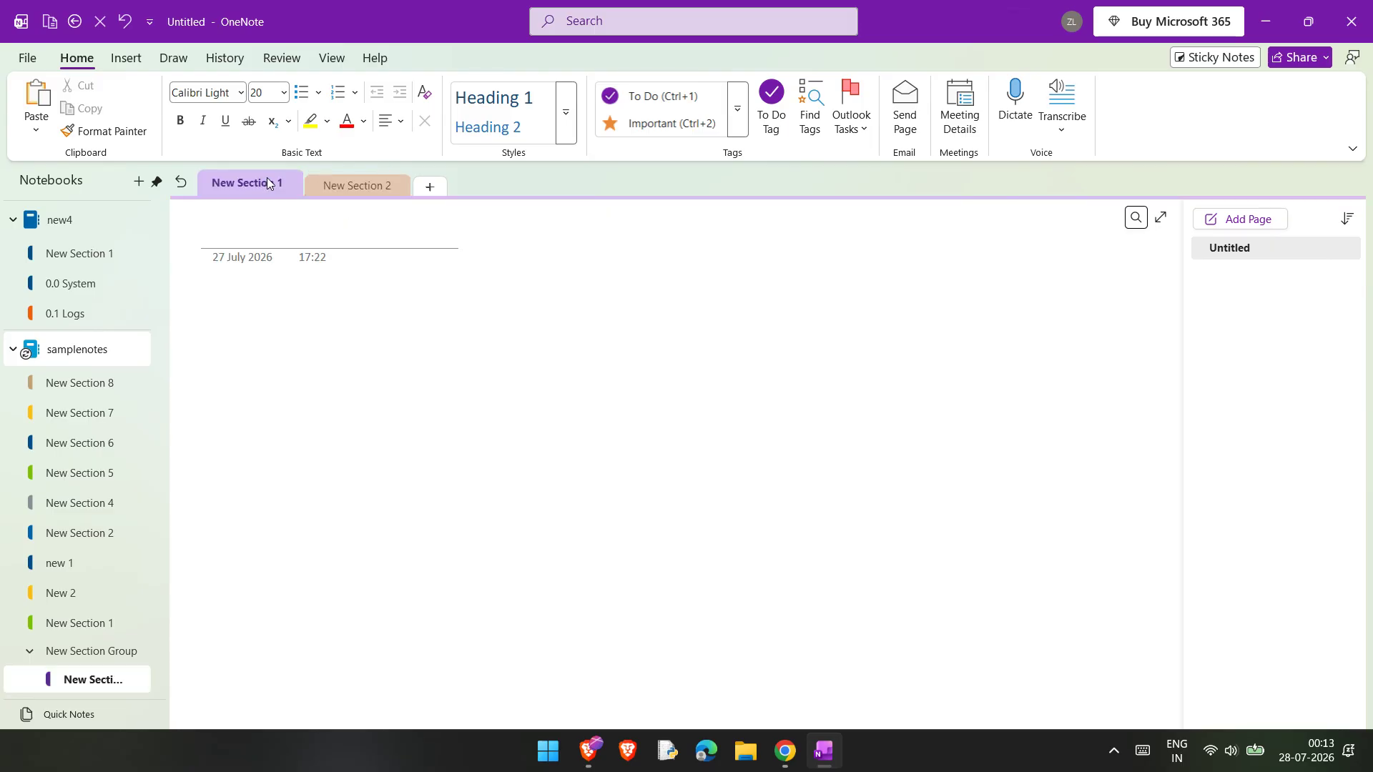
click(343, 177)
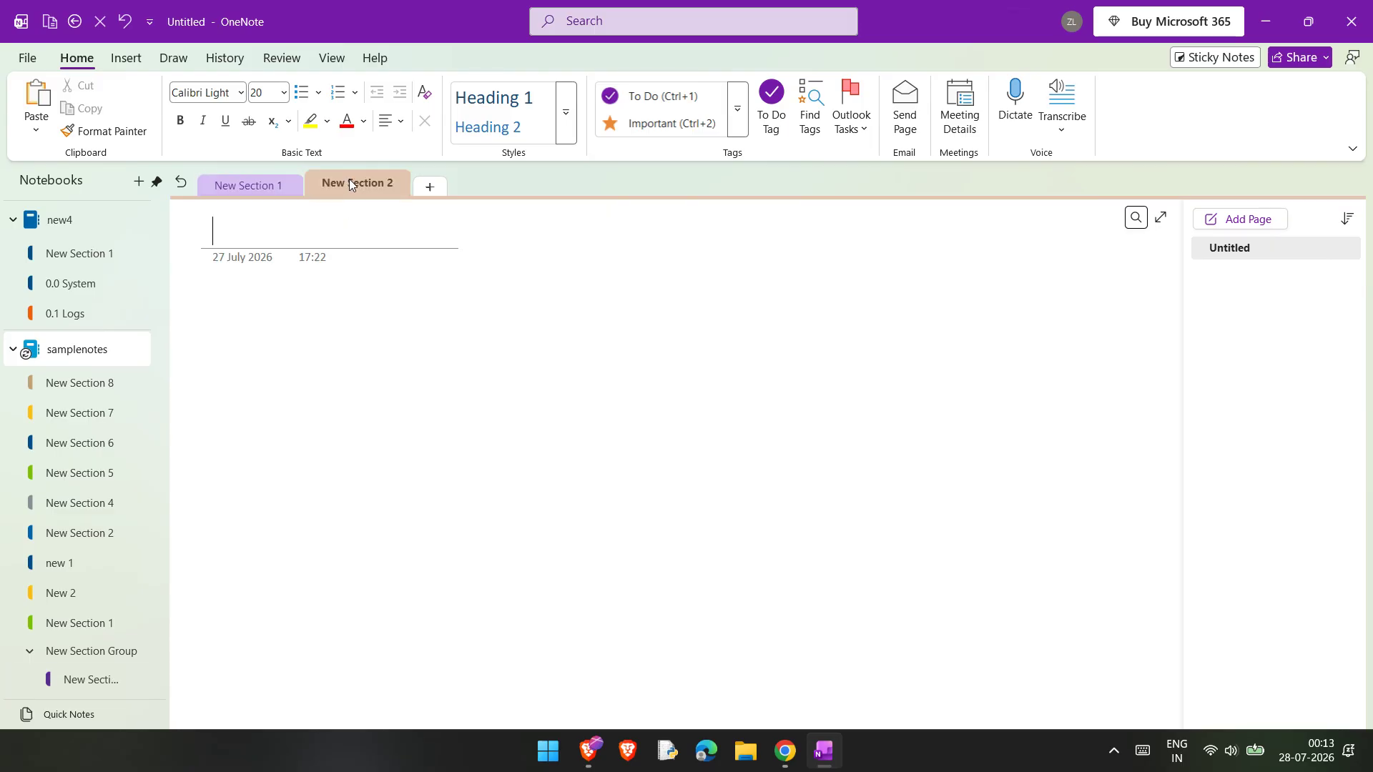
click(80, 622)
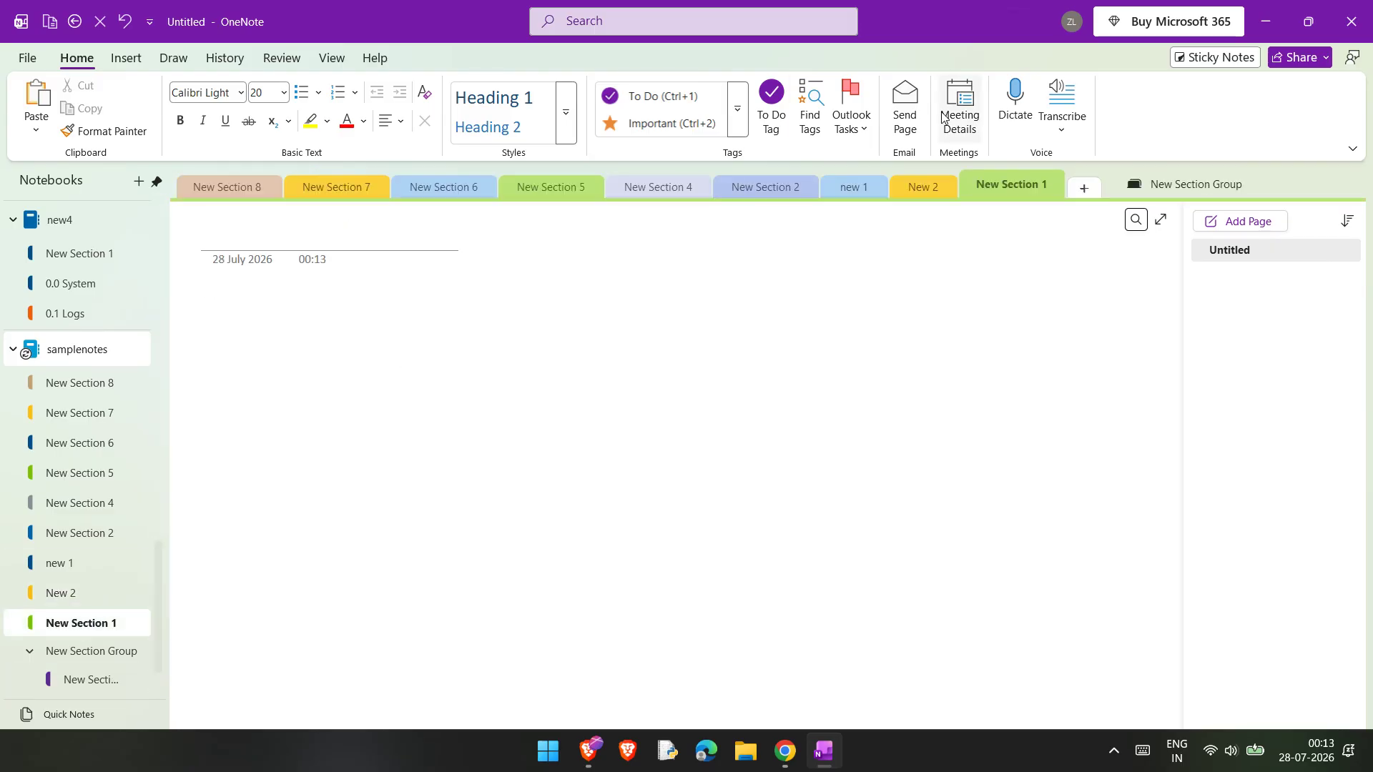
double_click(1024, 186)
double_click(1025, 185)
click(1025, 185)
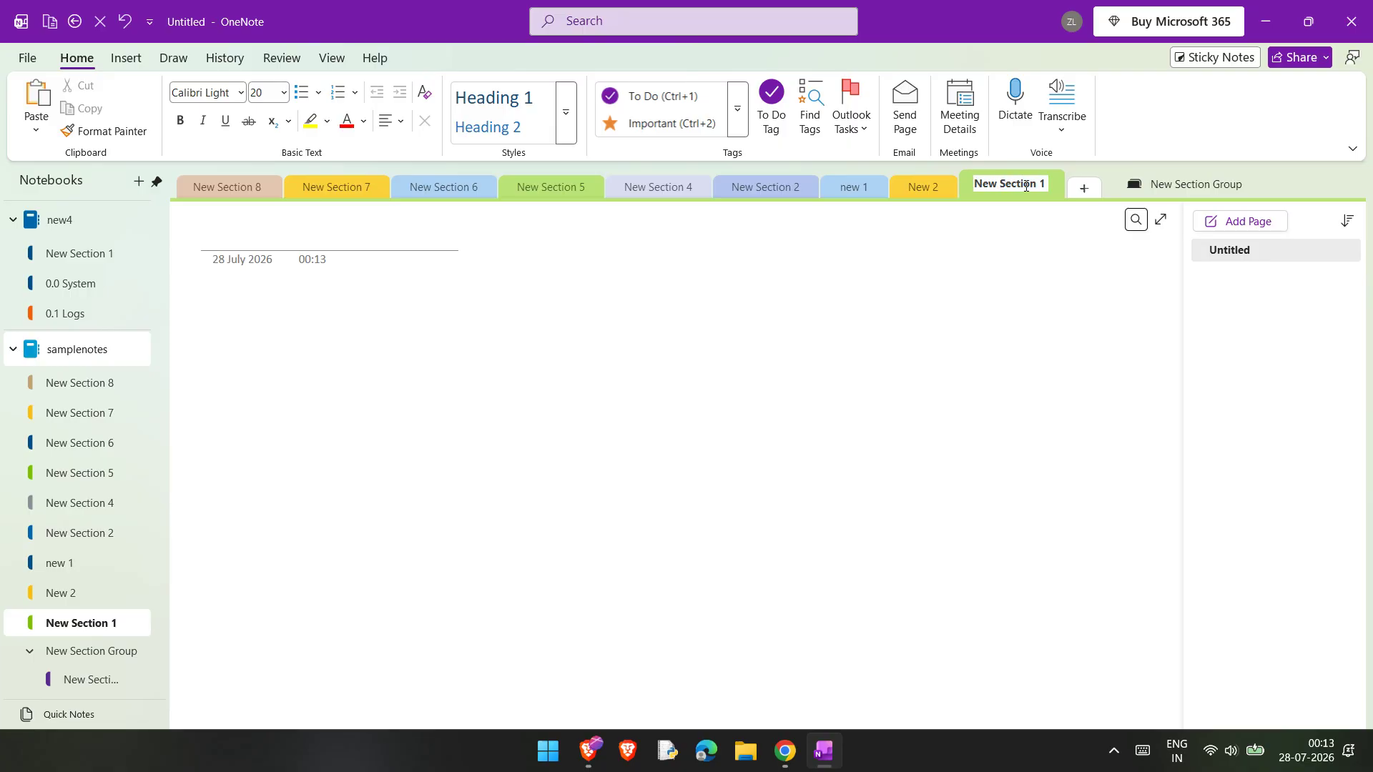
triple_click(1026, 185)
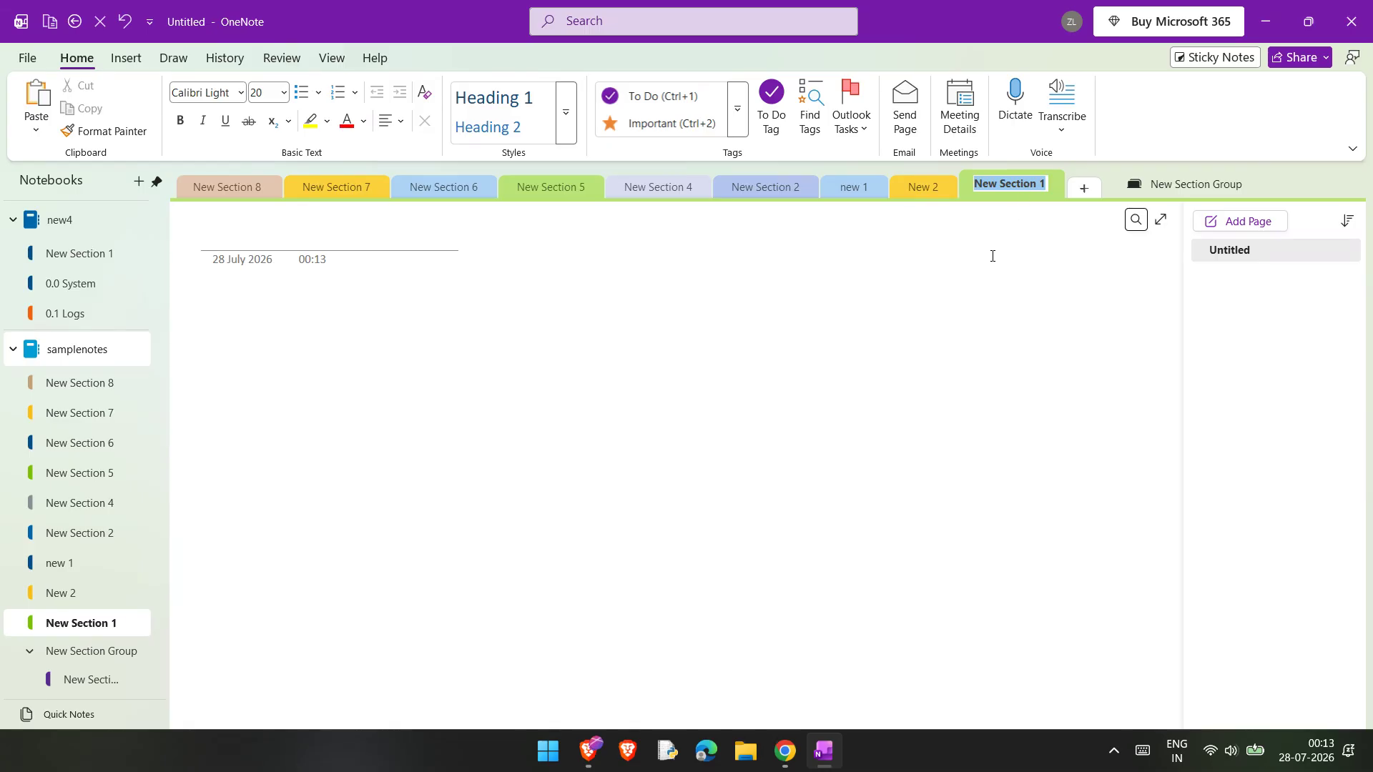
key(Return)
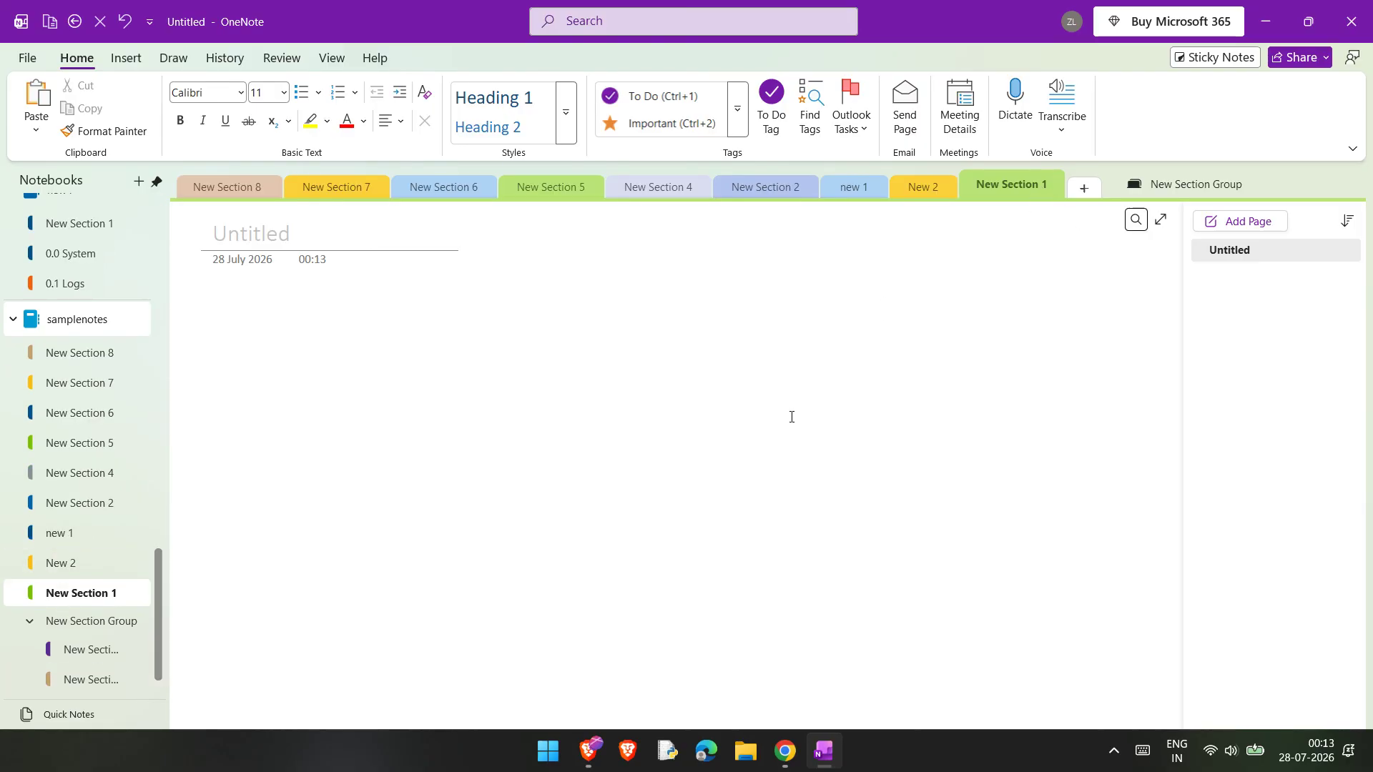
Rename the first section inside the samplenotes section group as 01 Projects.
click(84, 621)
double_click(258, 192)
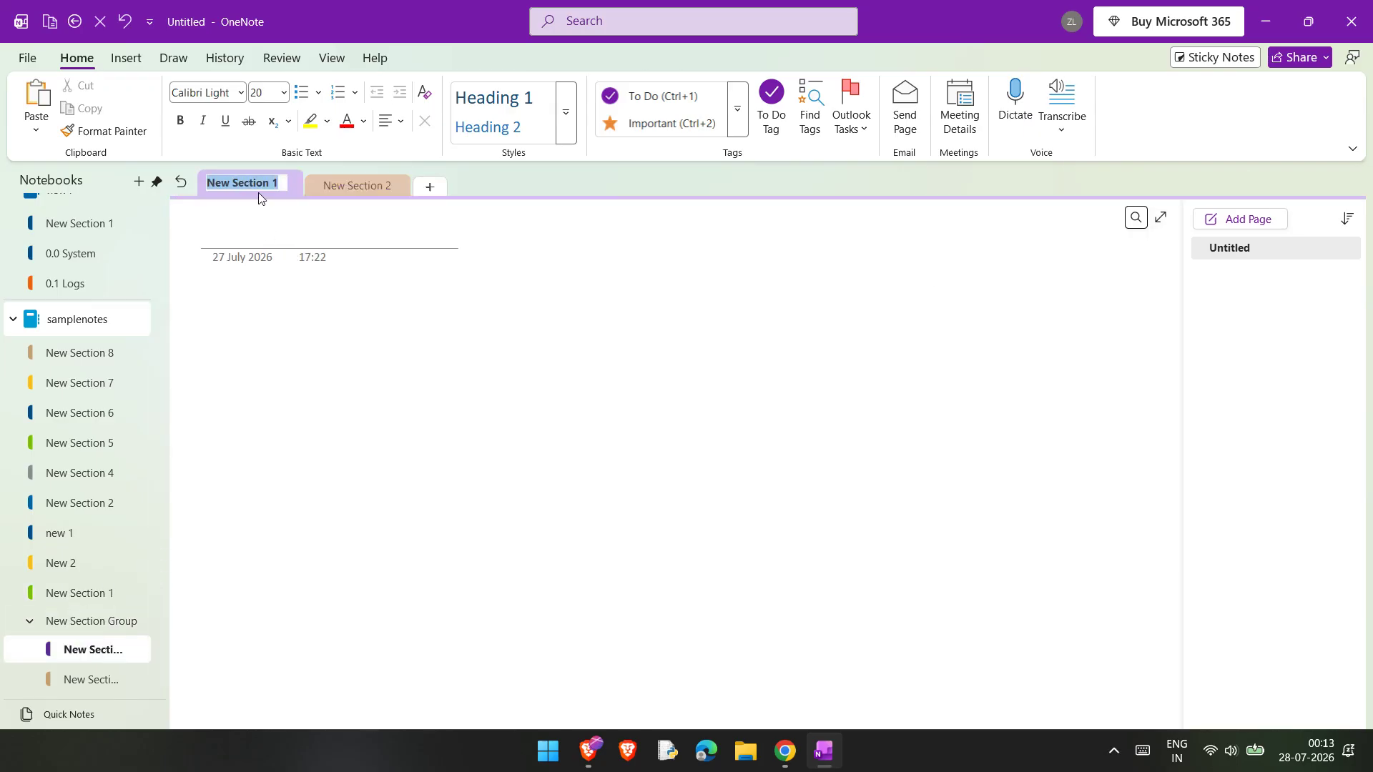
text(01 Projects)
key(Return)
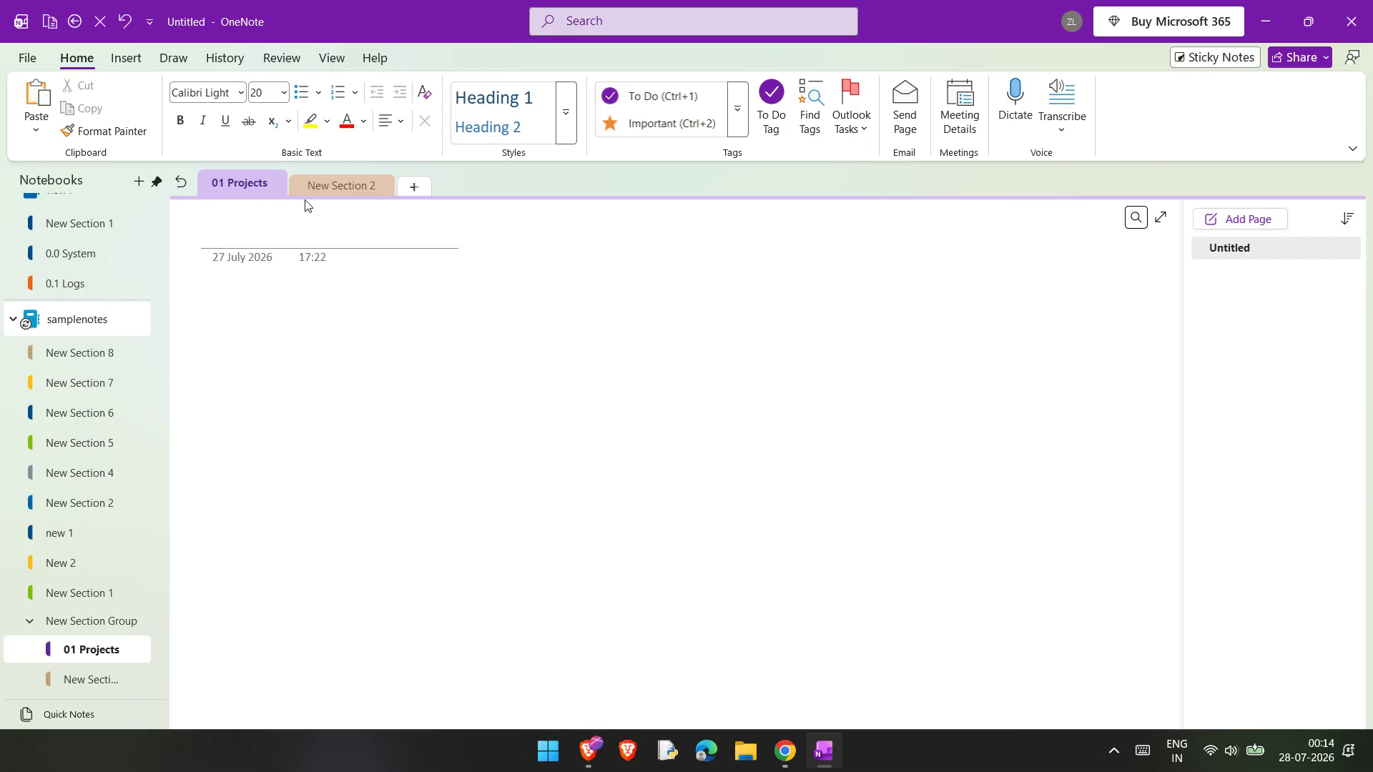
click(335, 304)
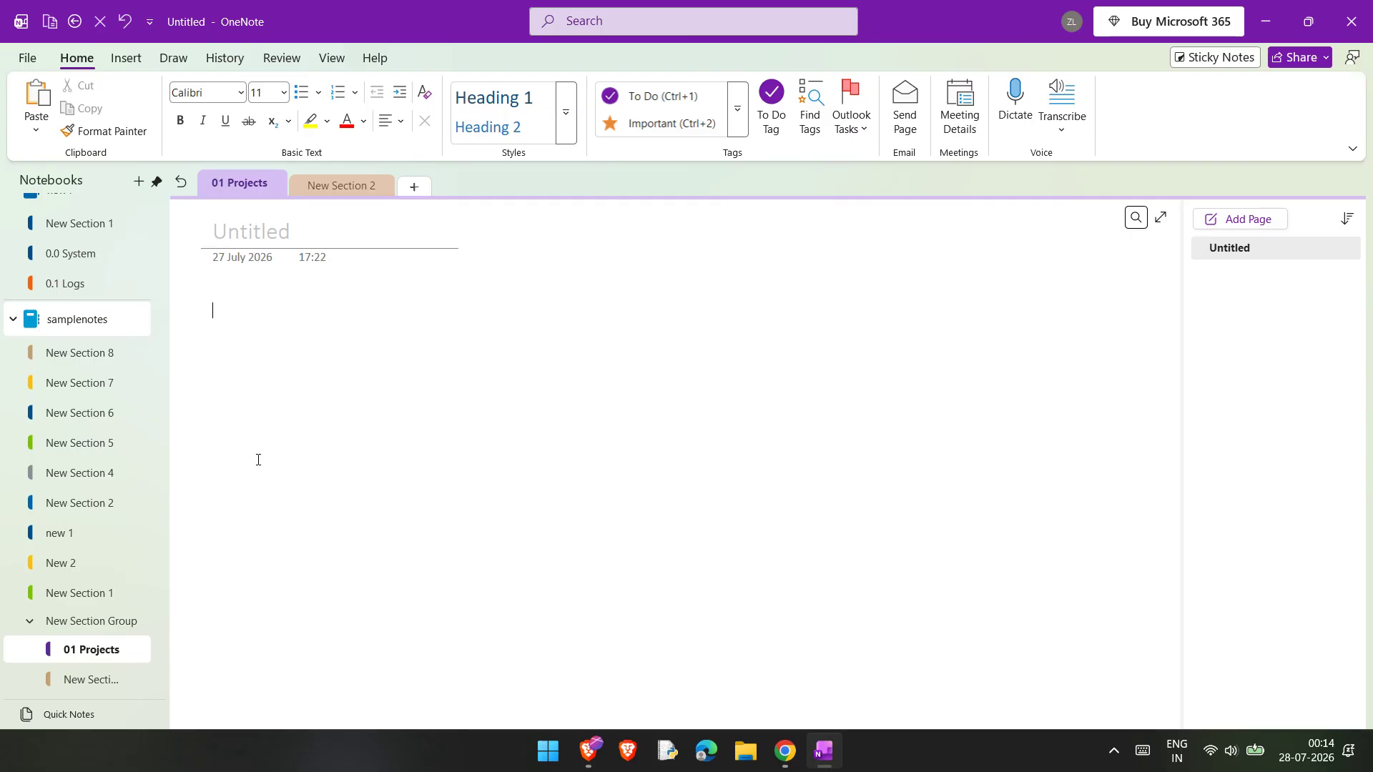
Rename the second section in the section group as 02 Areas.
click(351, 186)
triple_click(352, 187)
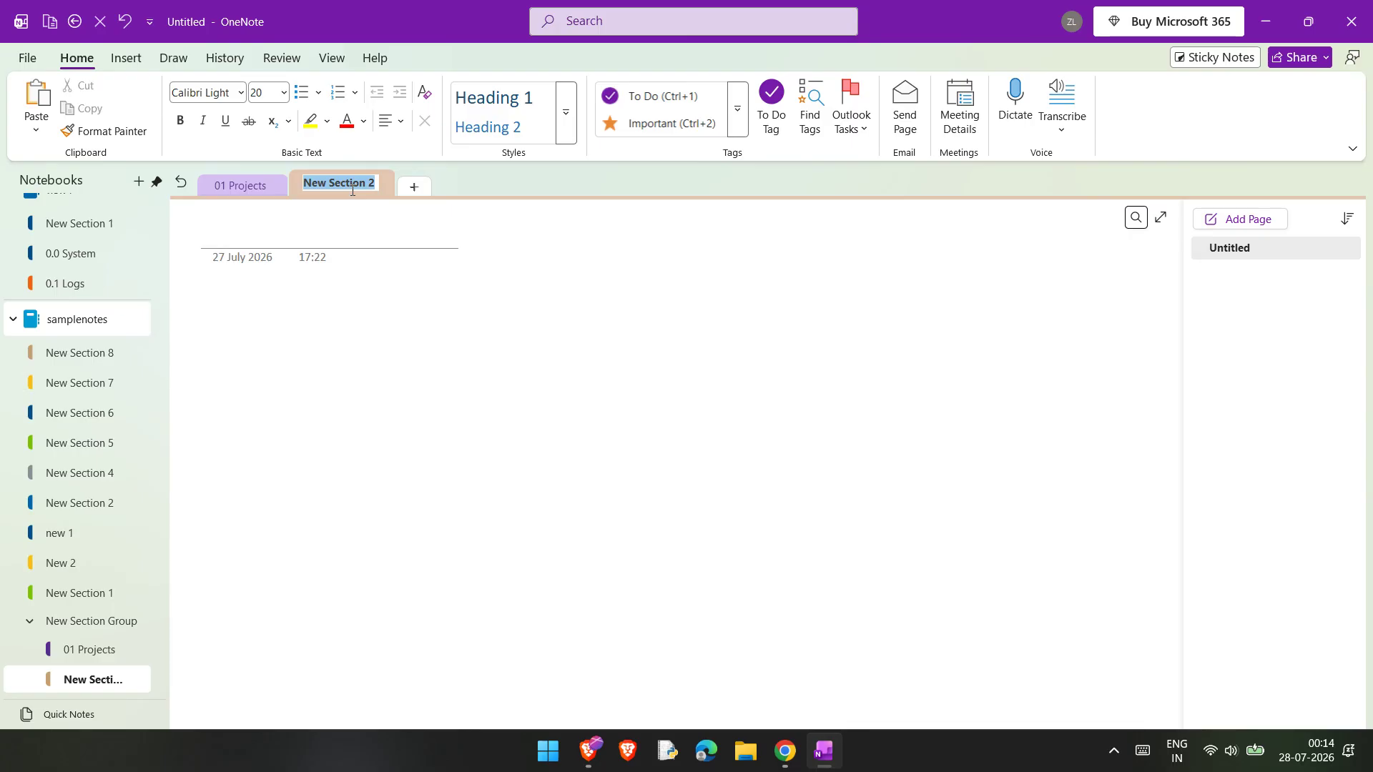
text(02 Areas)
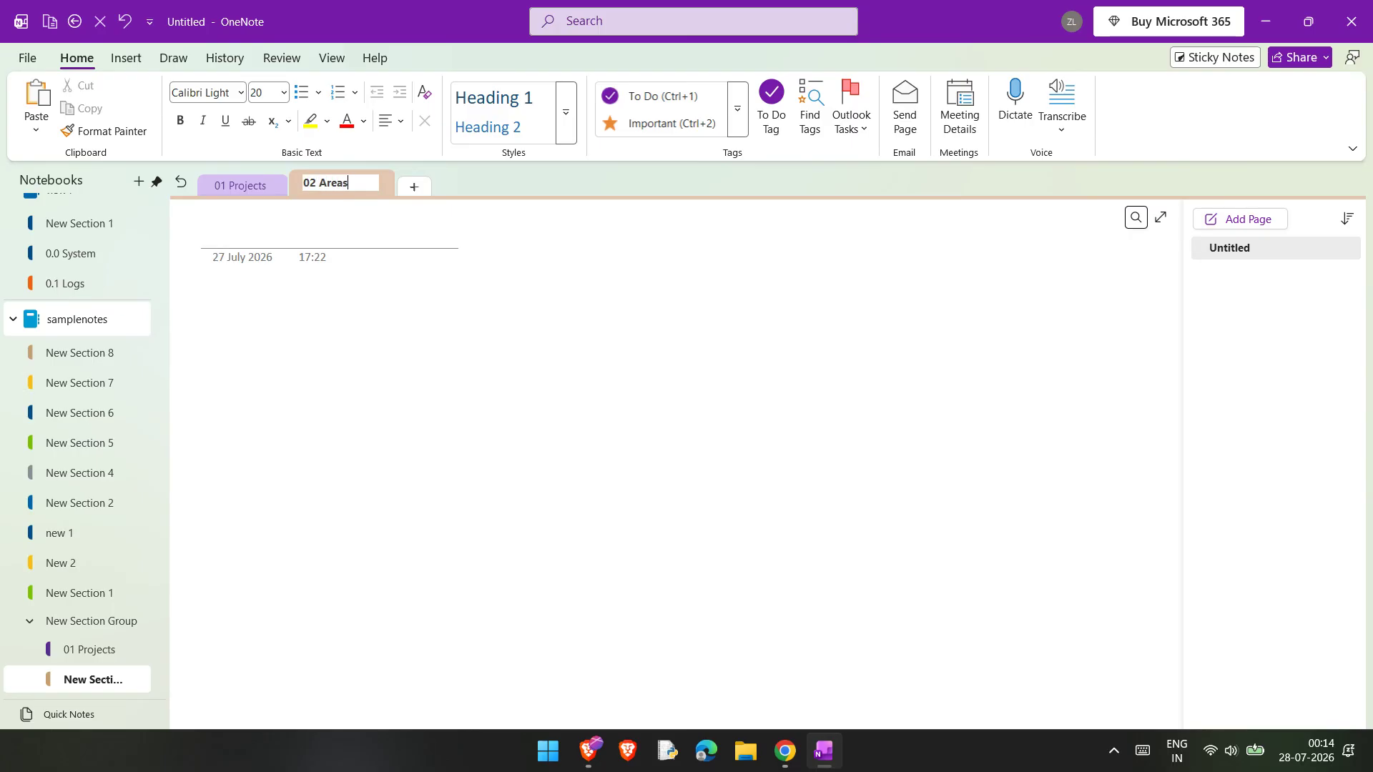
key(Return)
key(Return)
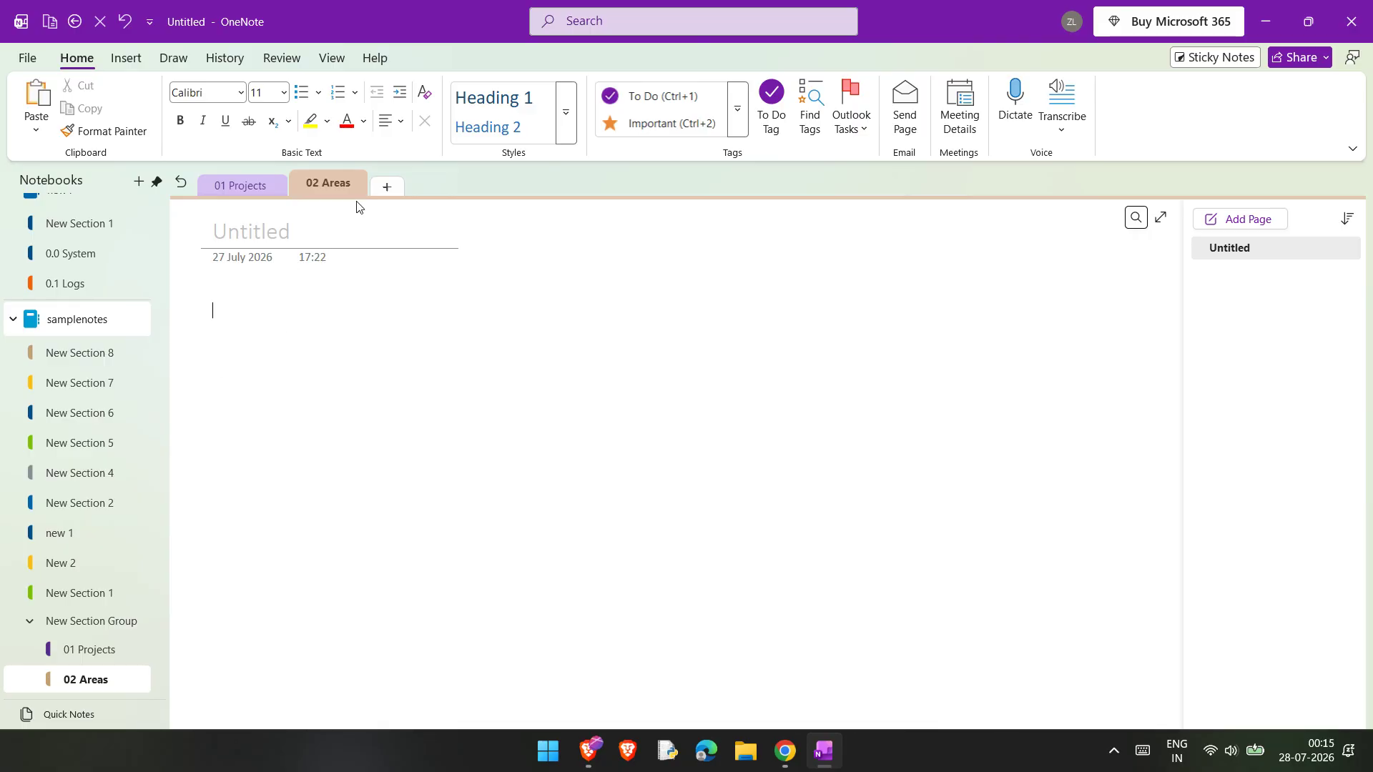
Add a third section named 03 Resources to the section group.
click(387, 186)
text(0)
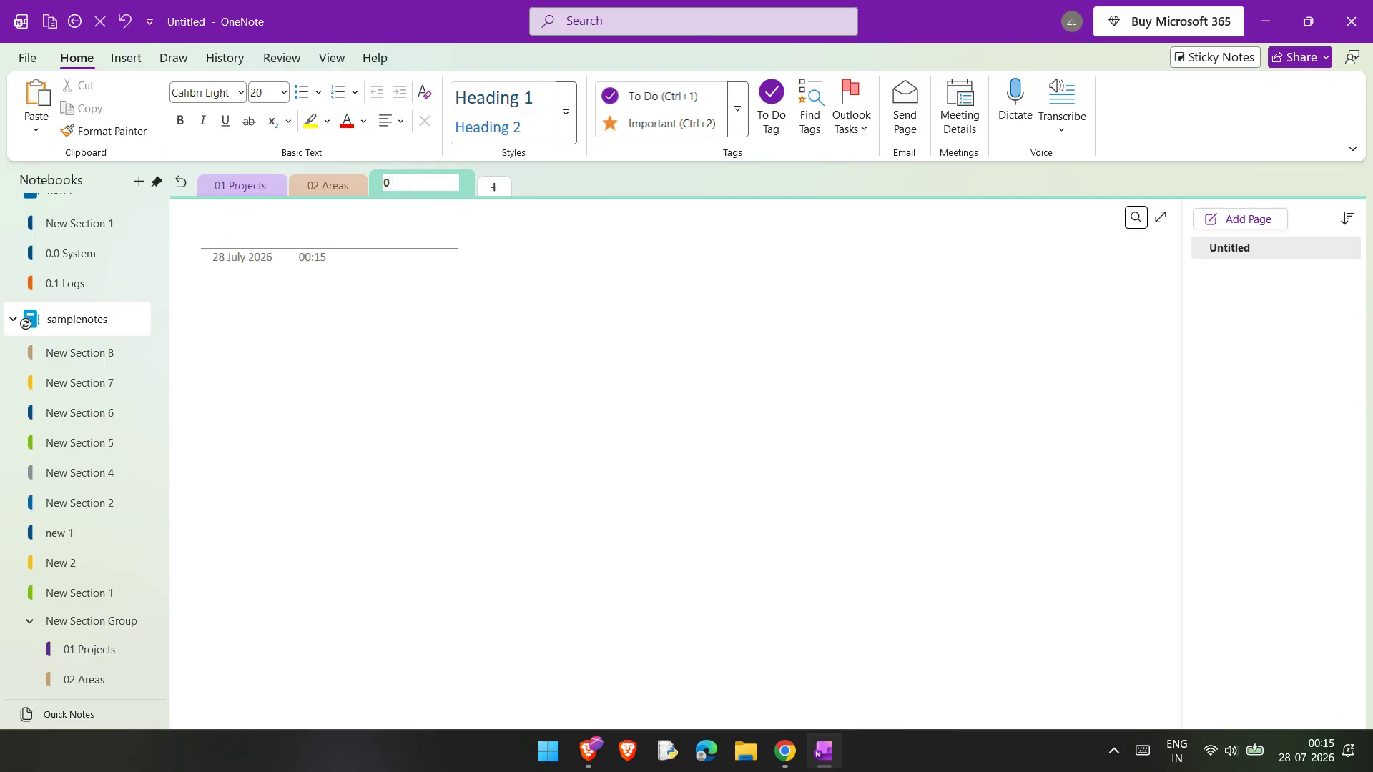
text(3 Resources)
key(Return)
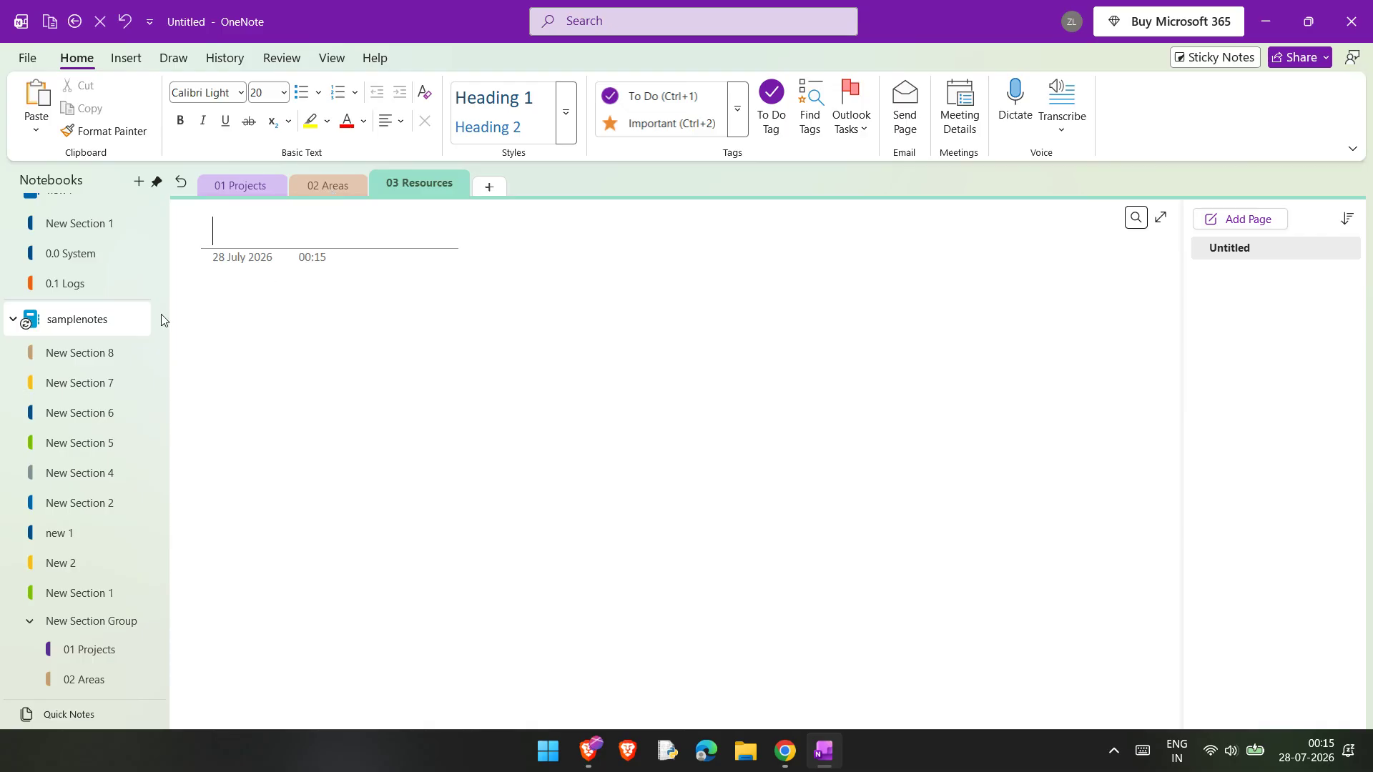
Review the section group's 02 Areas and 03 Resources sections and compare them with New Section 1 outside the group.
scroll(75, 620, down, 1)
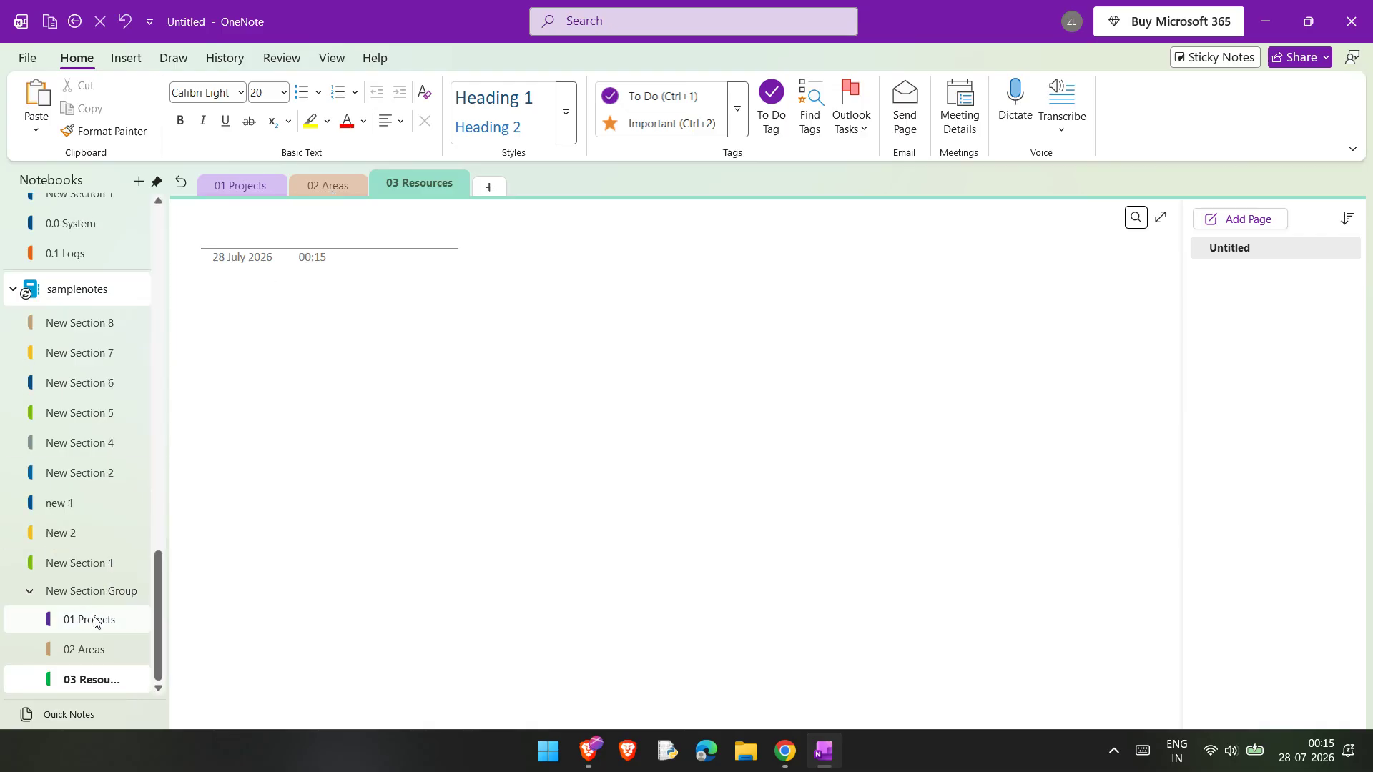
click(83, 650)
click(85, 678)
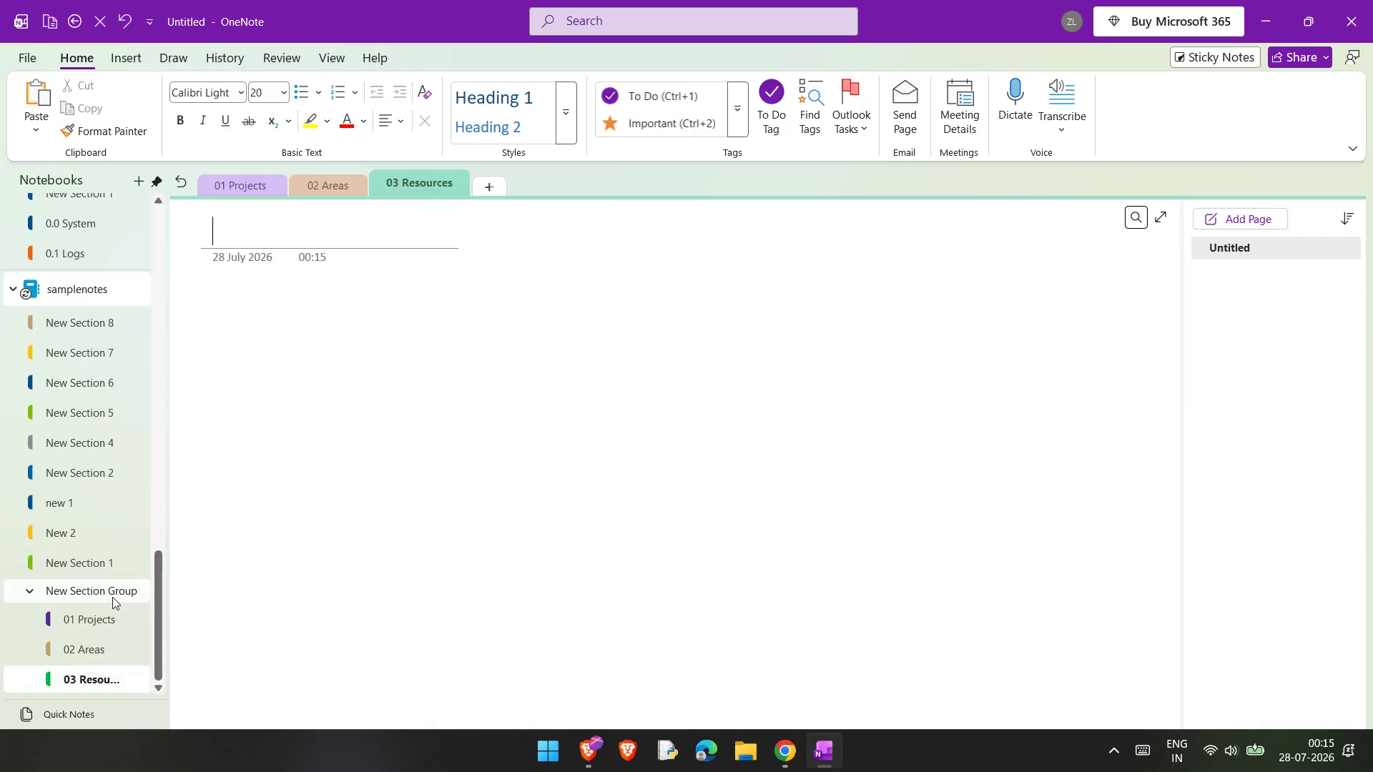
double_click(113, 599)
click(111, 571)
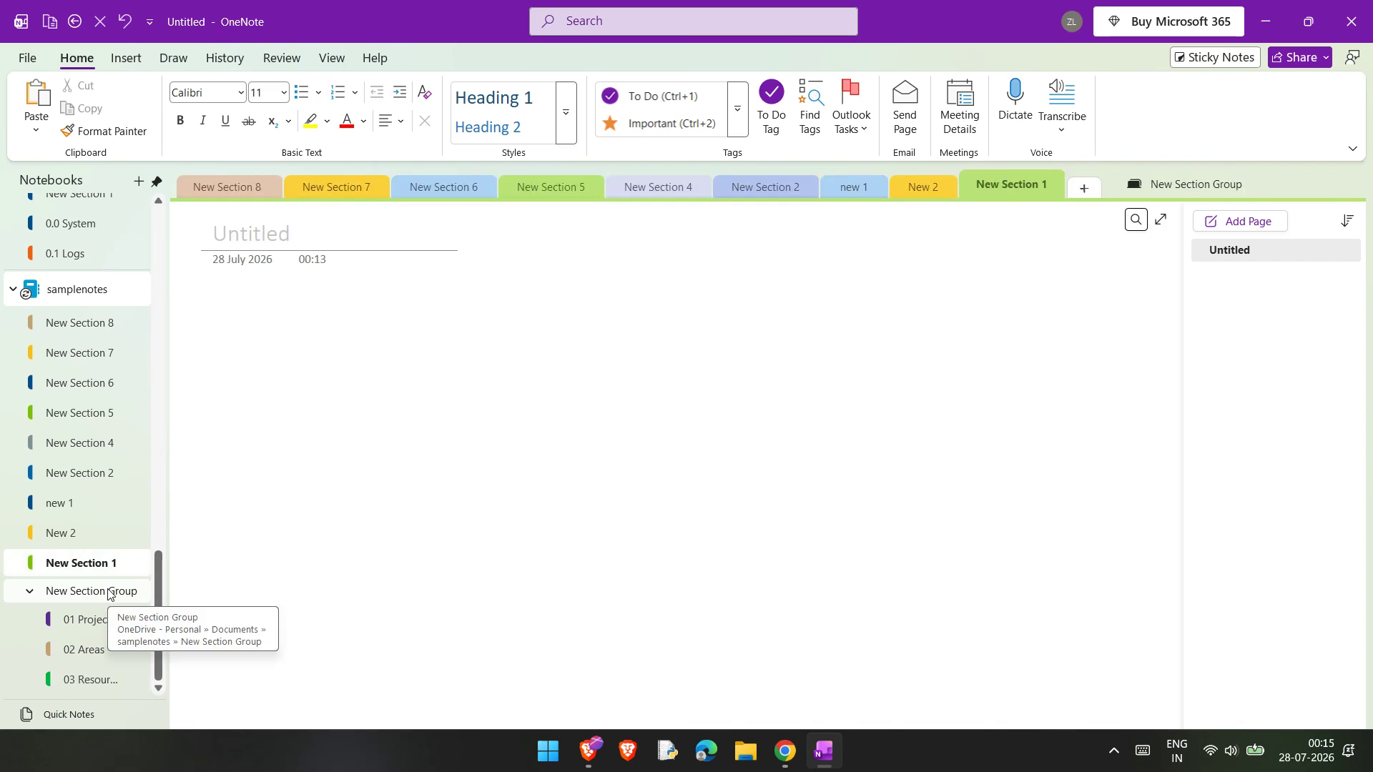
click(109, 594)
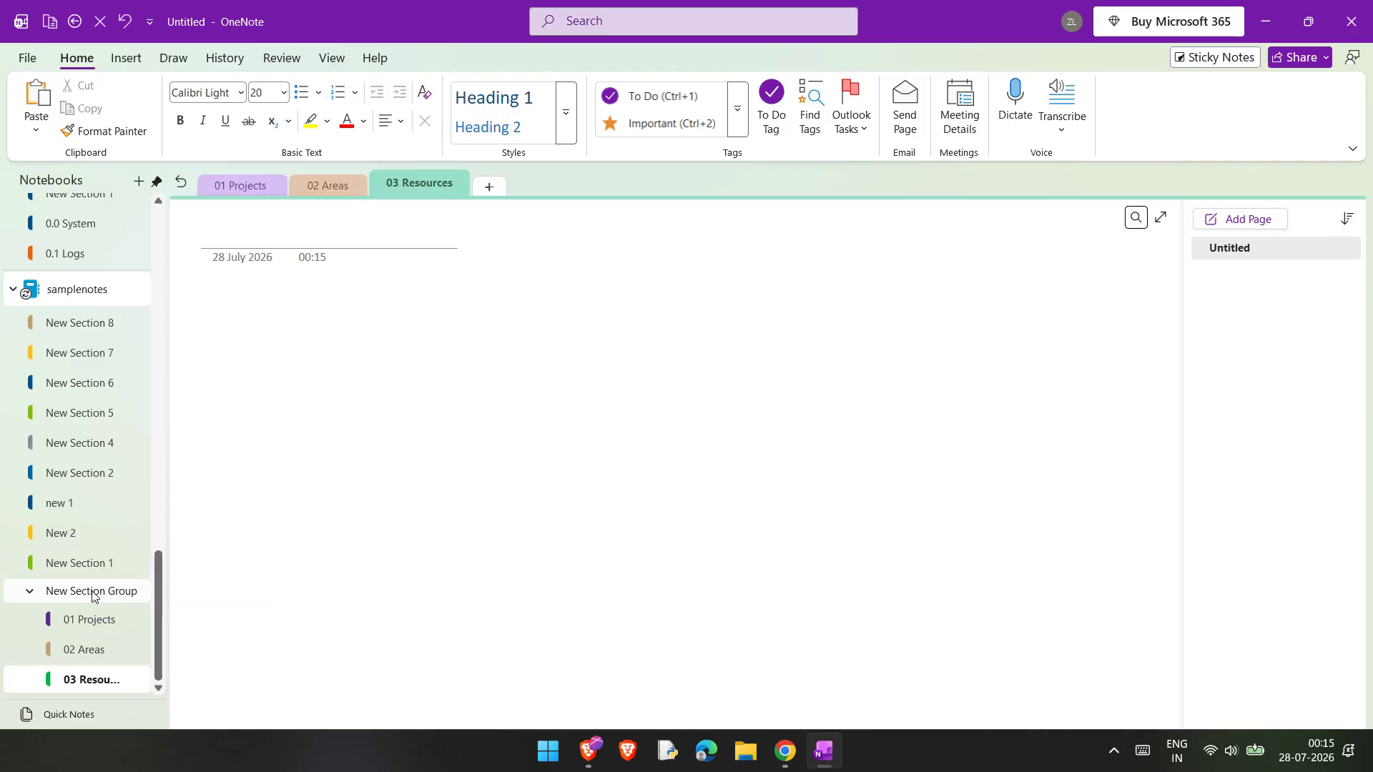